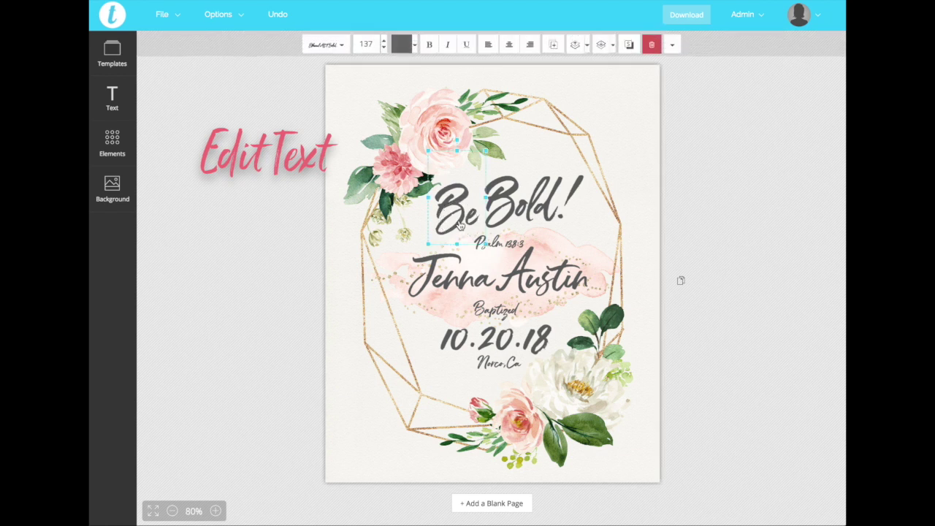
Replace the name line's text with a new full name
{"action": "left_click", "coordinate": [531, 213]}
{"action": "left_click", "coordinate": [526, 283]}
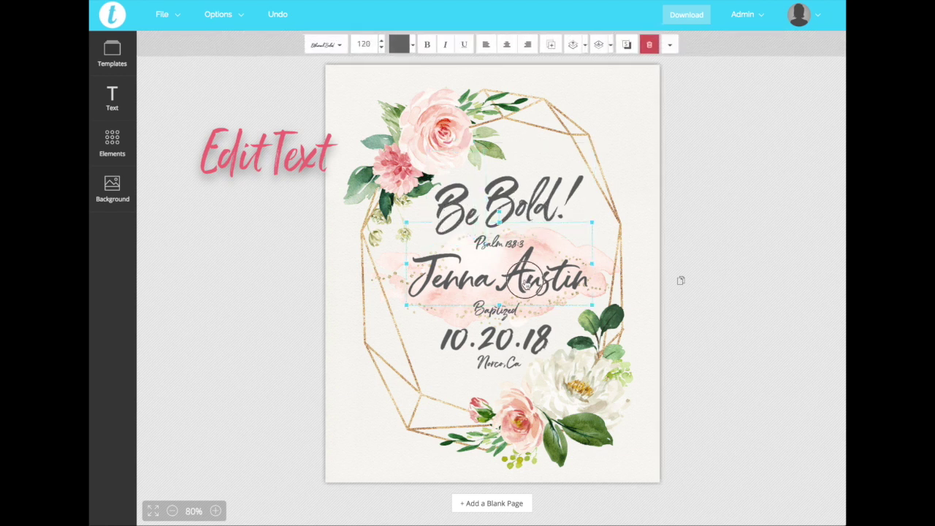
{"action": "double_click", "coordinate": [526, 282]}
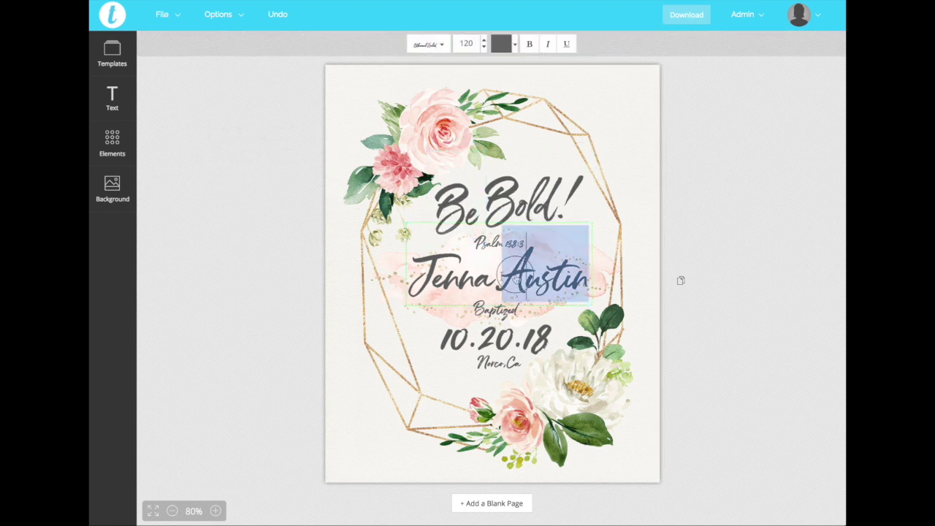
{"action": "left_click_drag", "start_coordinate": [590, 278], "coordinate": [397, 273]}
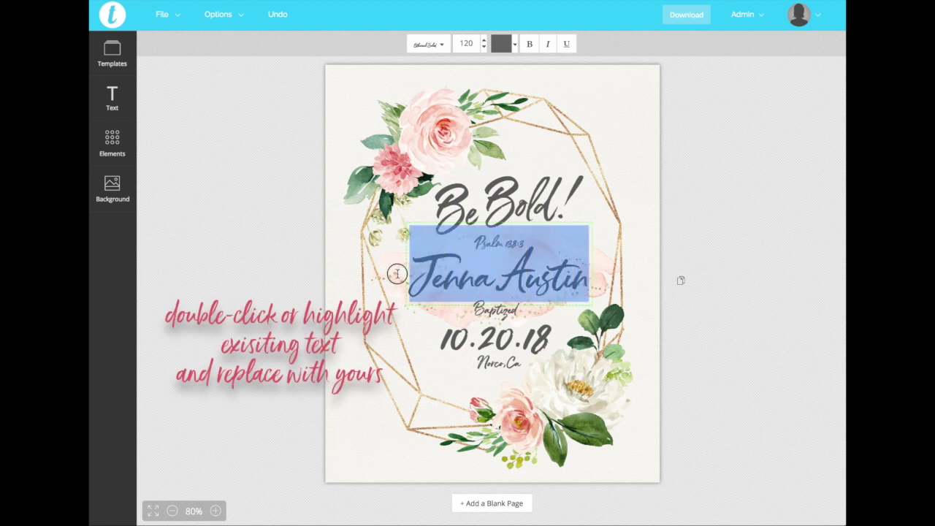
{"action": "type", "text": "Jane"}
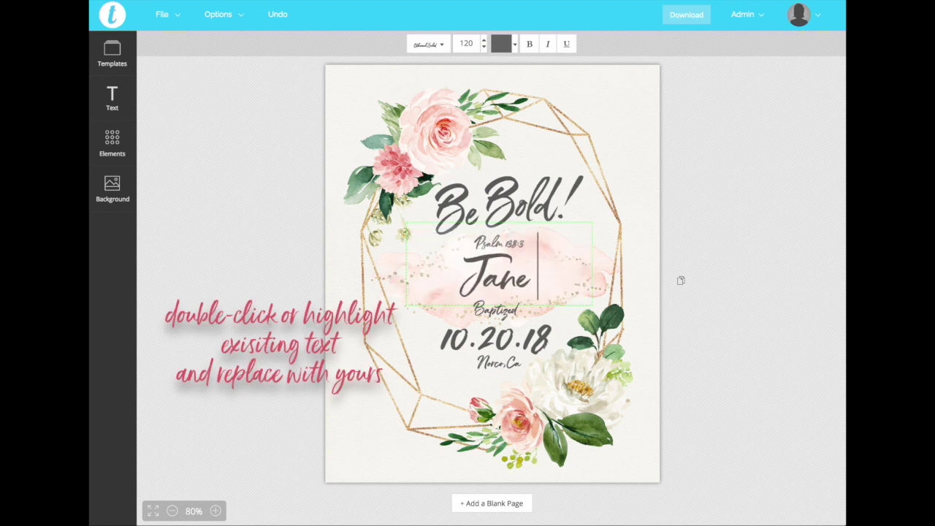
{"action": "type", "text": " Austin"}
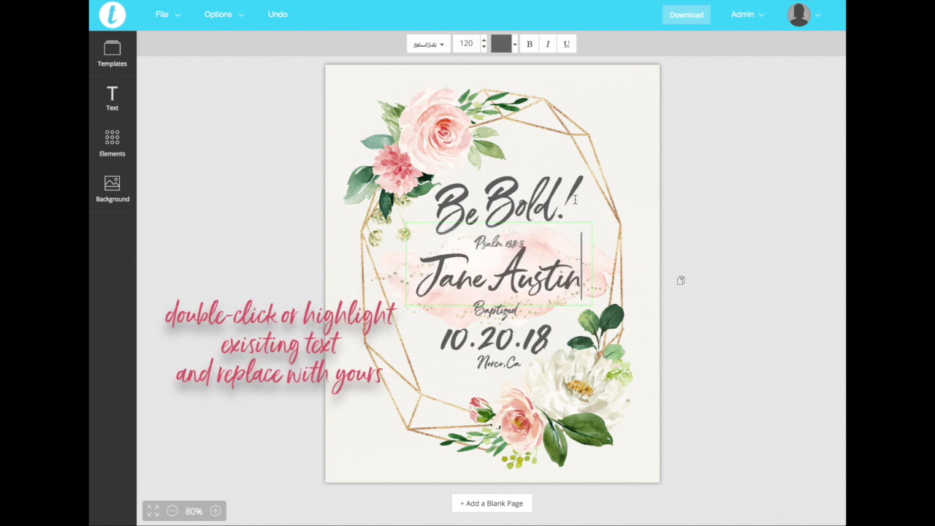
Retype the title's word 'Bold!' as 'Strong!'
{"action": "left_click", "coordinate": [534, 206]}
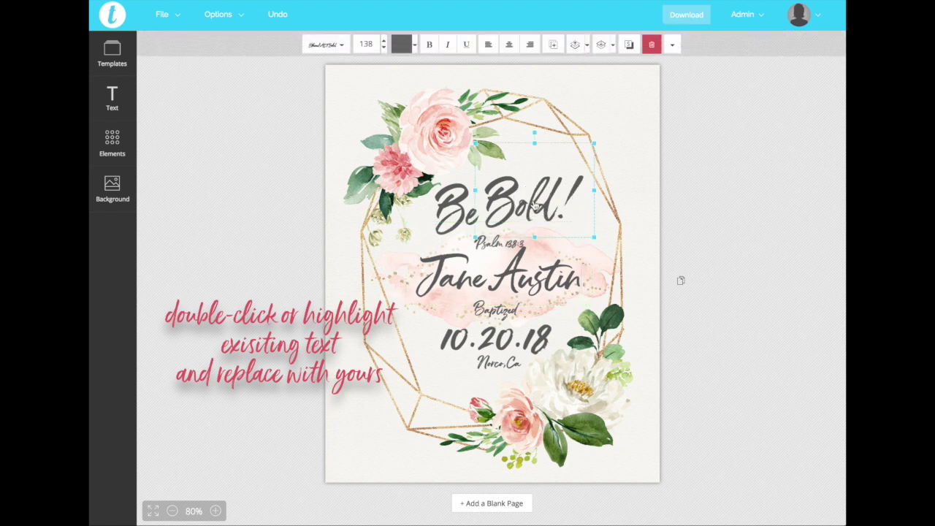
{"action": "left_click", "coordinate": [501, 207]}
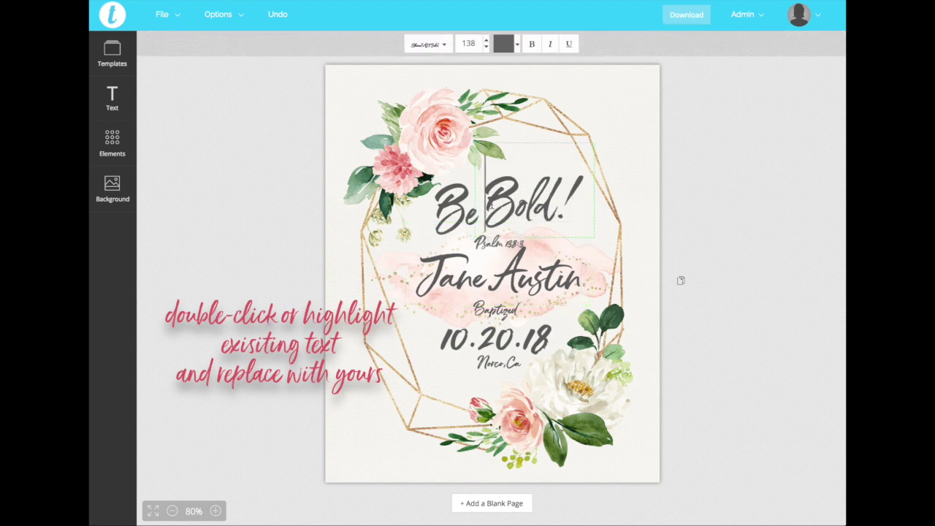
{"action": "left_click_drag", "start_coordinate": [490, 206], "coordinate": [597, 211]}
{"action": "type", "text": "S"}
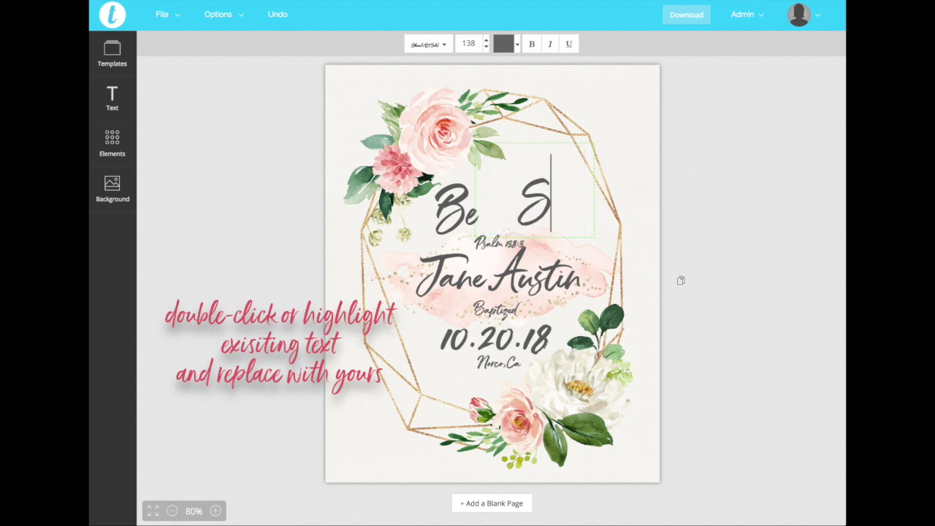
{"action": "type", "text": "trong!"}
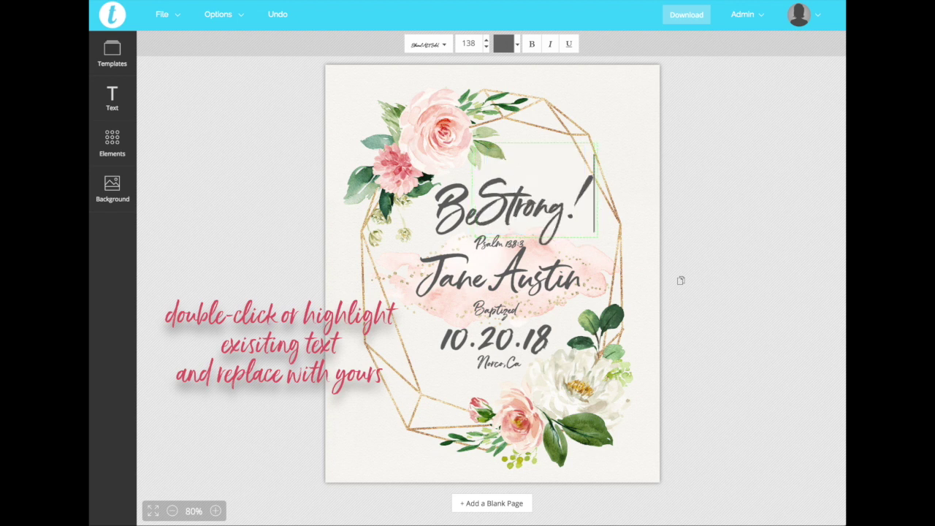
Nudge 'Strong!' and the Psalm reference upward, and set the name in the Kranky font
{"action": "left_click", "coordinate": [515, 134]}
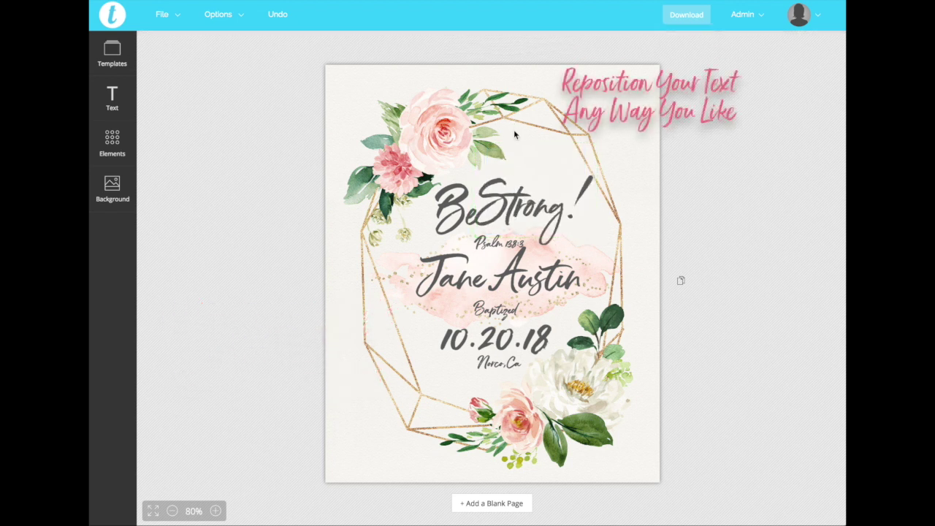
{"action": "left_click", "coordinate": [539, 219]}
{"action": "left_click_drag", "start_coordinate": [539, 219], "coordinate": [533, 211]}
{"action": "left_click", "coordinate": [499, 248]}
{"action": "left_click_drag", "start_coordinate": [499, 249], "coordinate": [501, 241]}
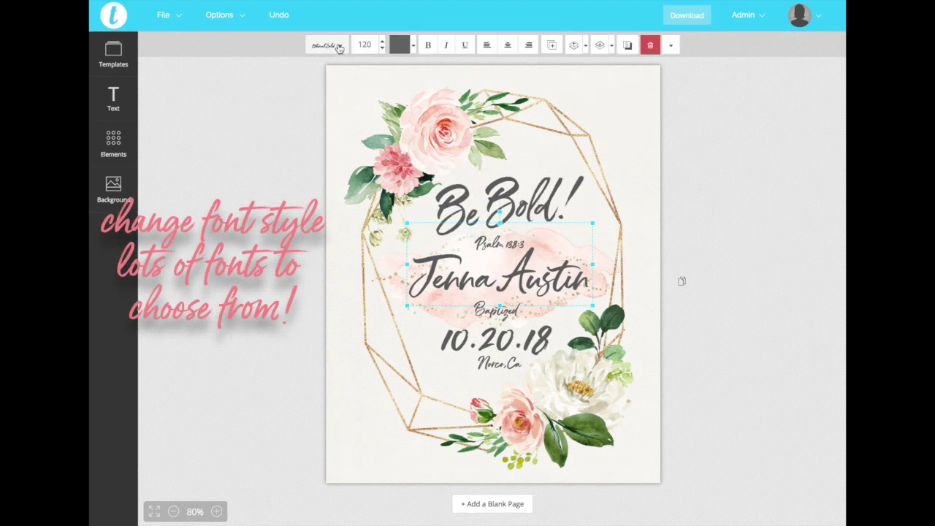
{"action": "left_click", "coordinate": [337, 46]}
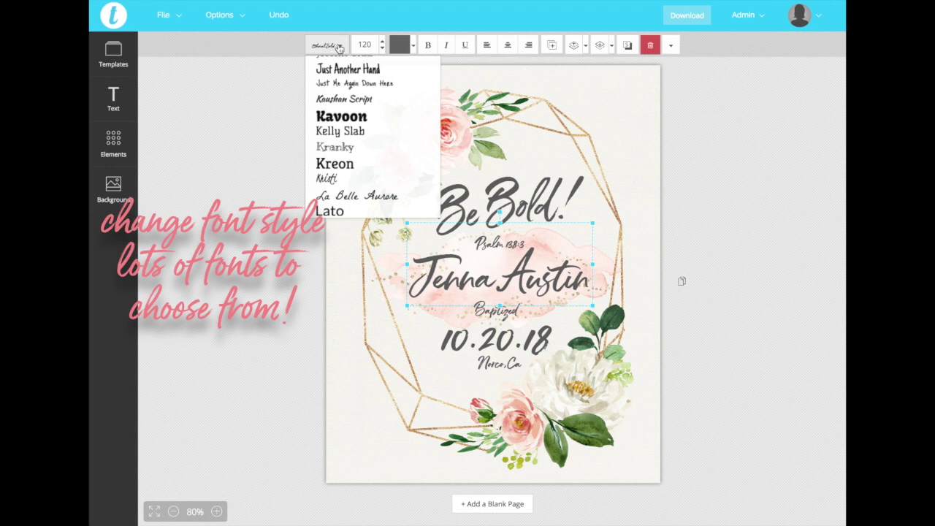
{"action": "left_click", "coordinate": [344, 148]}
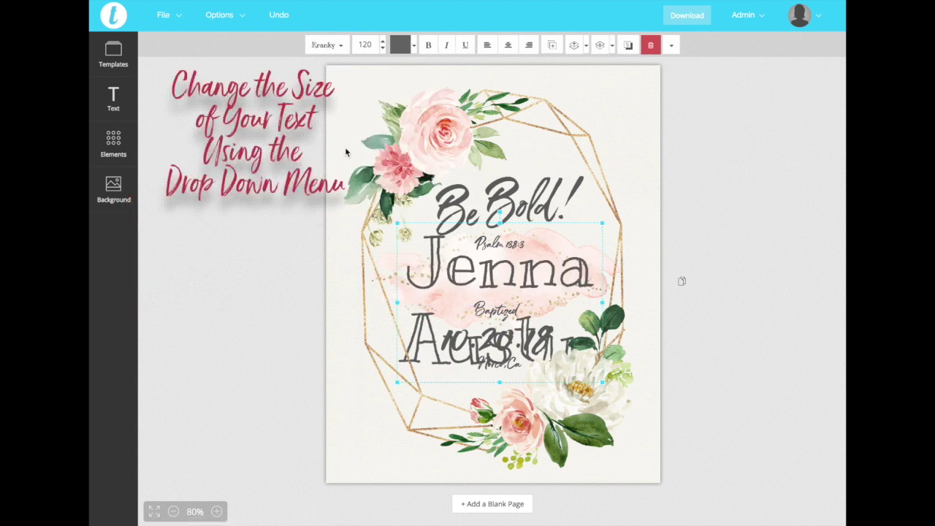
Set the name text to font size 60
{"action": "left_click", "coordinate": [376, 45]}
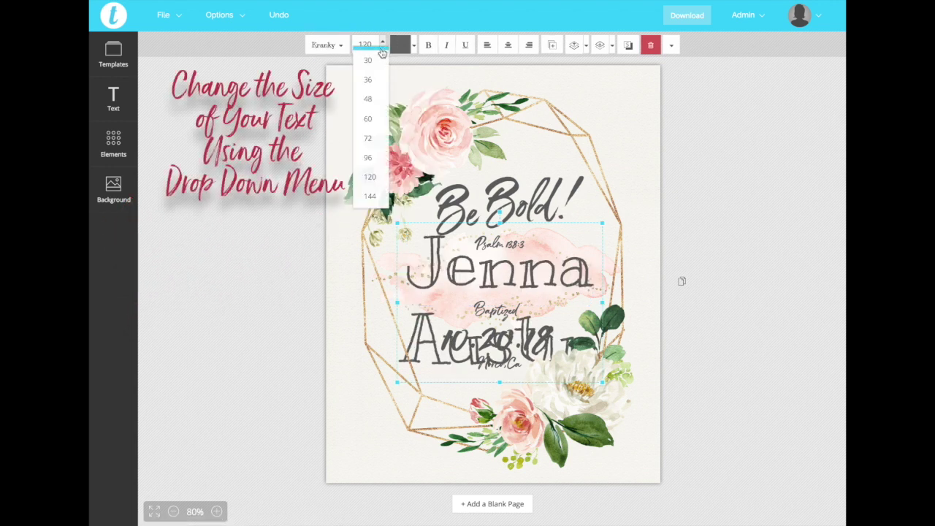
{"action": "left_click", "coordinate": [370, 124]}
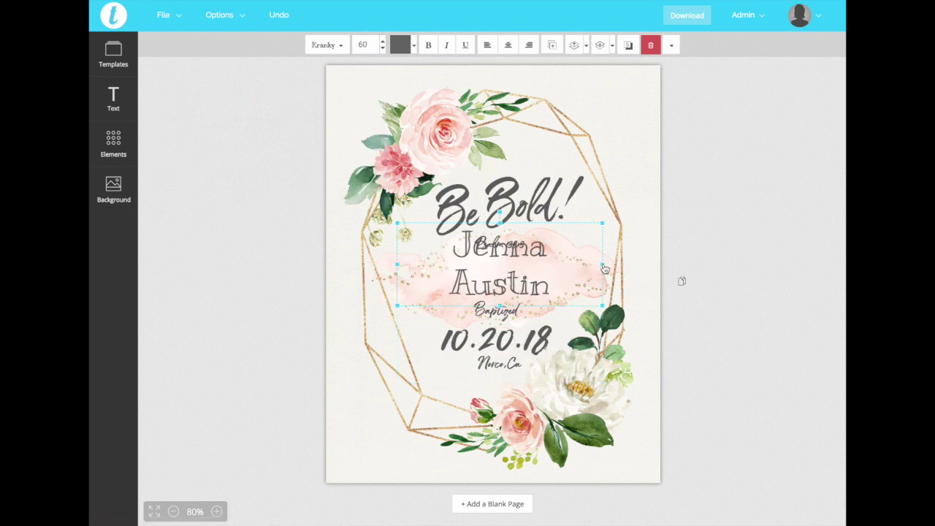
{"action": "left_click", "coordinate": [584, 235]}
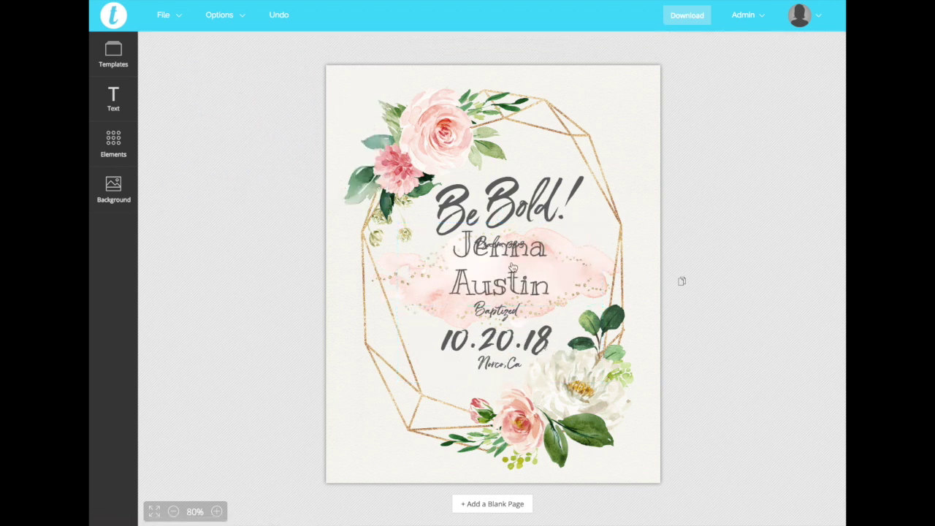
Widen and reposition the name box so the name fits on one line
{"action": "left_click_drag", "start_coordinate": [509, 290], "coordinate": [499, 291]}
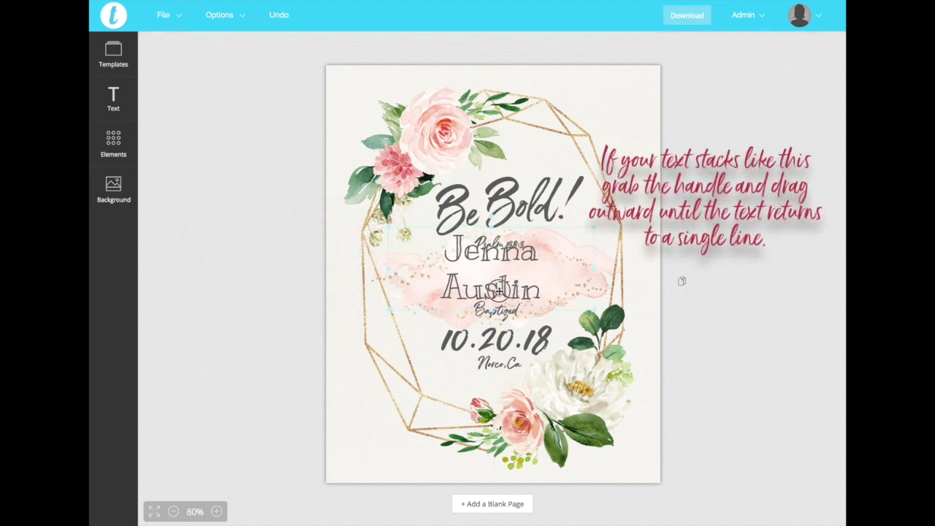
{"action": "left_click_drag", "start_coordinate": [499, 291], "coordinate": [499, 290]}
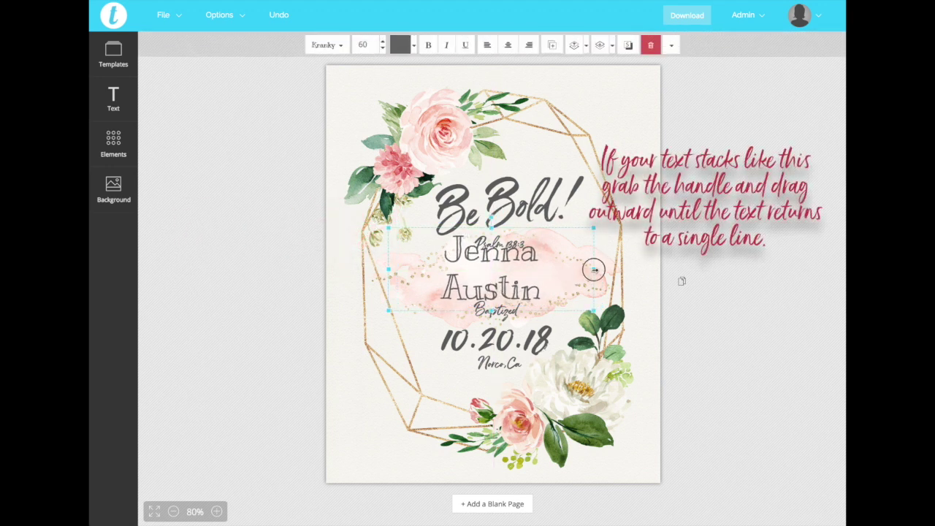
{"action": "left_click_drag", "start_coordinate": [595, 270], "coordinate": [636, 270]}
{"action": "left_click_drag", "start_coordinate": [554, 259], "coordinate": [537, 280]}
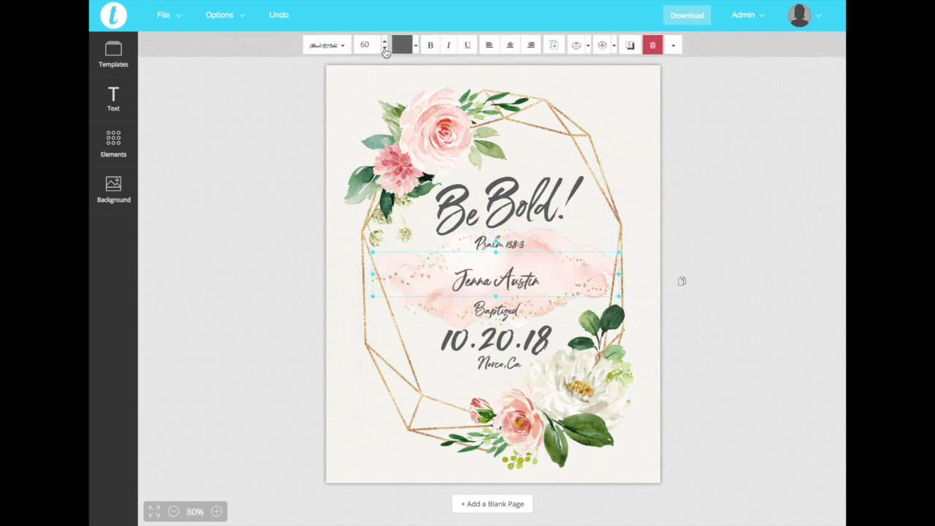
Enlarge the name to size 120, then resize it by the corner to about 117
{"action": "left_click", "coordinate": [384, 48]}
{"action": "left_click", "coordinate": [372, 179]}
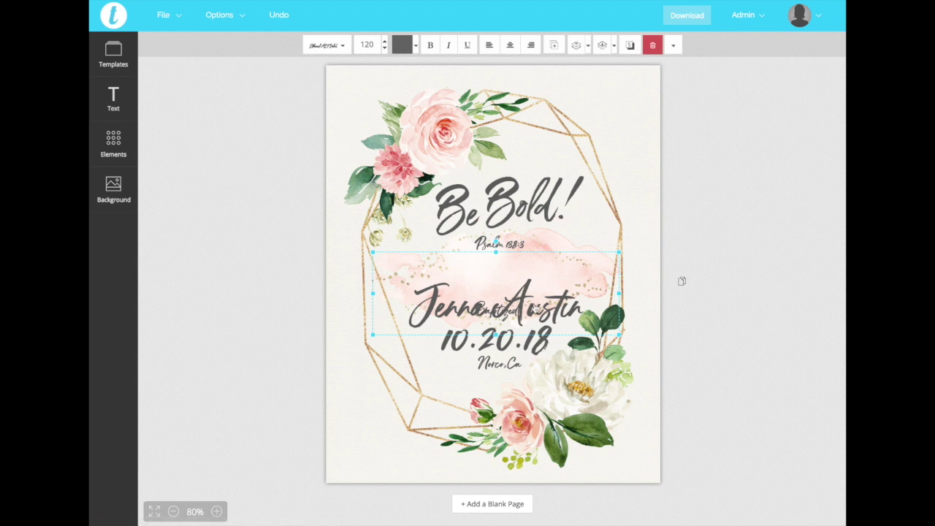
{"action": "left_click_drag", "start_coordinate": [522, 298], "coordinate": [520, 271]}
{"action": "left_click_drag", "start_coordinate": [615, 225], "coordinate": [632, 247]}
Colour the name light pink
{"action": "left_click", "coordinate": [415, 46]}
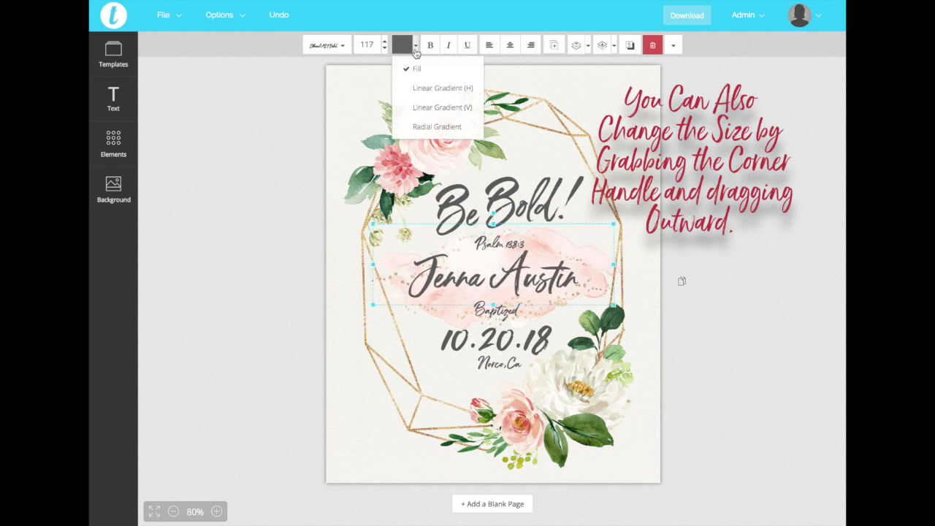
{"action": "left_click", "coordinate": [414, 68]}
{"action": "left_click", "coordinate": [406, 96]}
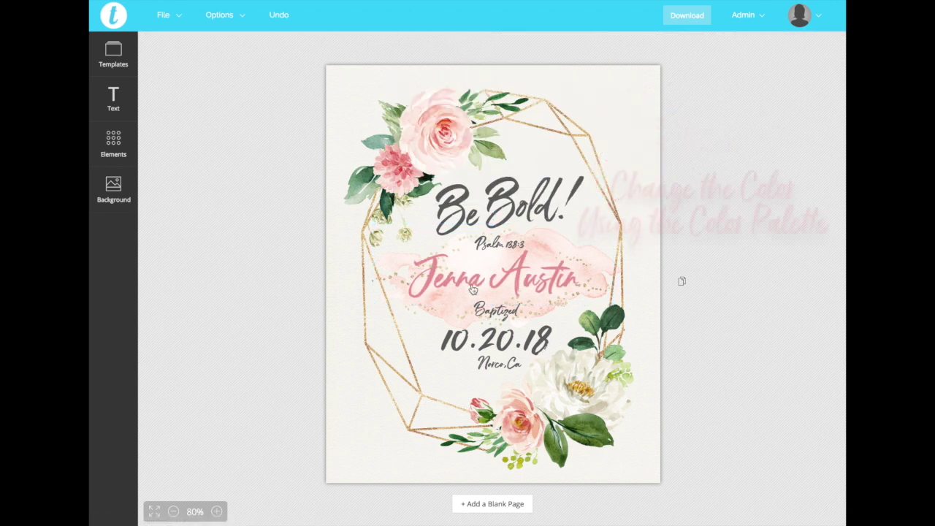
Try peach, brown, green and pink on the name, ending with dark grey
{"action": "left_click", "coordinate": [472, 290]}
{"action": "left_click", "coordinate": [409, 44]}
{"action": "left_click", "coordinate": [421, 110]}
{"action": "left_click", "coordinate": [403, 46]}
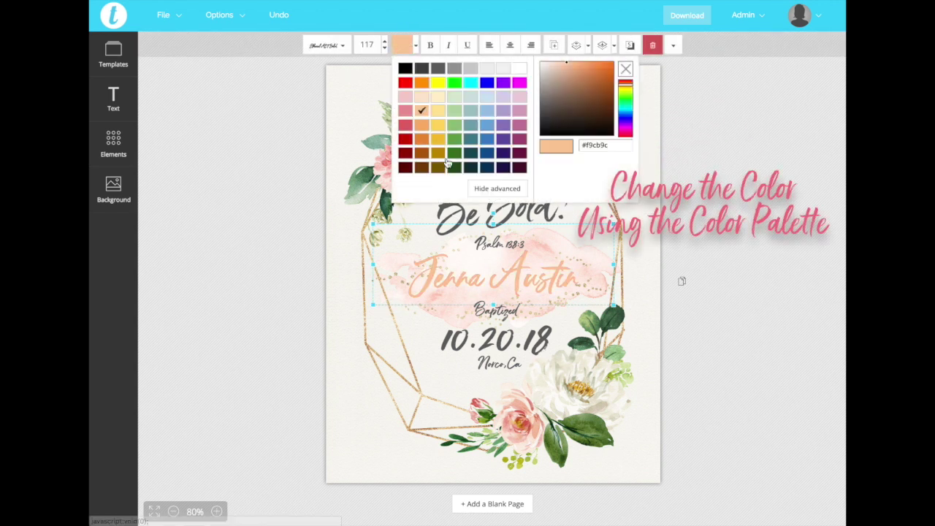
{"action": "left_click", "coordinate": [437, 168]}
{"action": "left_click", "coordinate": [402, 45]}
{"action": "left_click", "coordinate": [453, 138]}
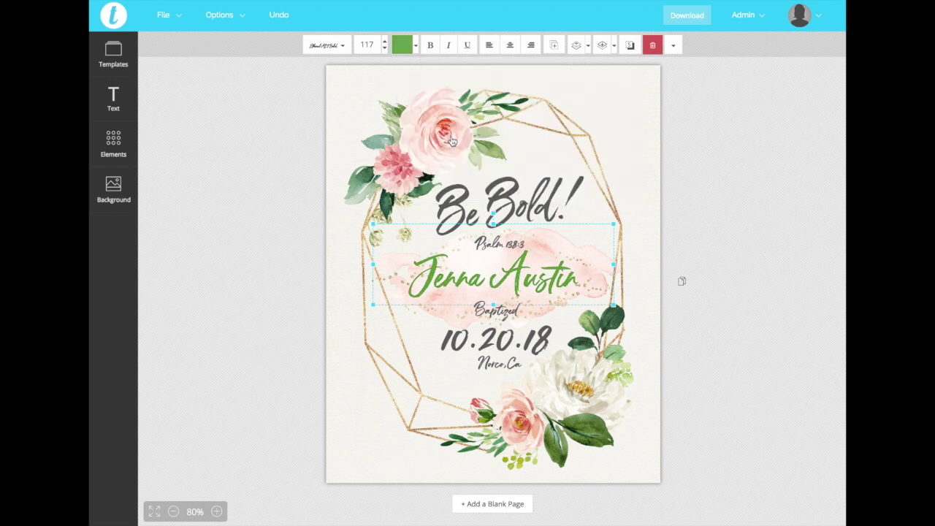
{"action": "left_click", "coordinate": [401, 45]}
{"action": "left_click", "coordinate": [404, 111]}
{"action": "left_click", "coordinate": [402, 46]}
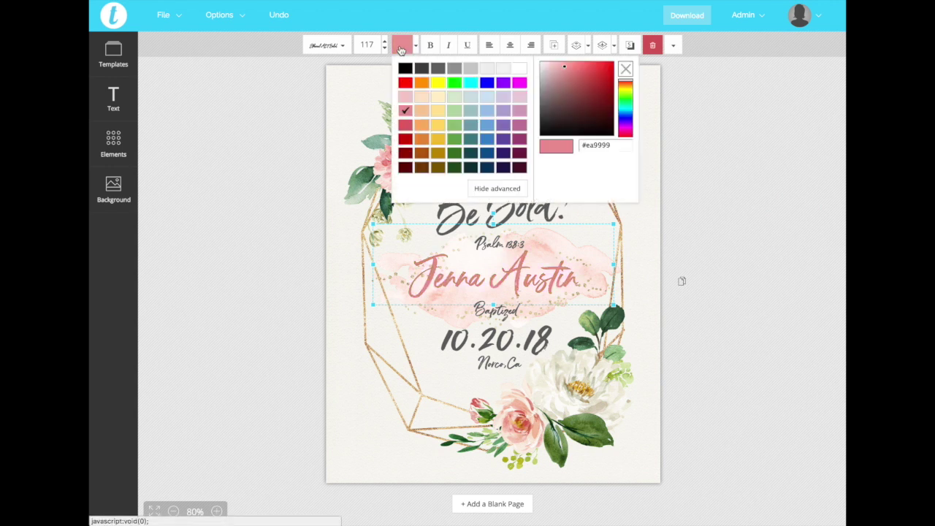
{"action": "left_click", "coordinate": [437, 68]}
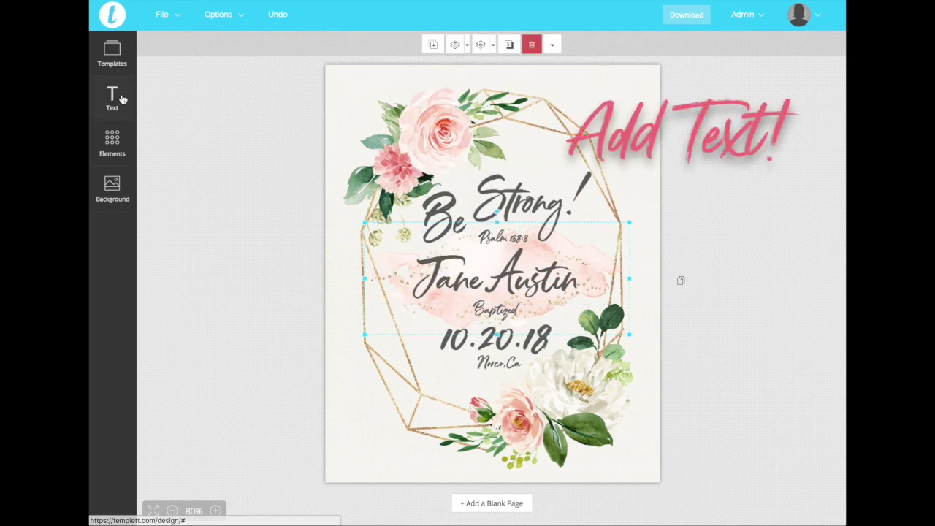
Add a heading above 'Be Strong!' reading 'circuit assembly'
{"action": "left_click", "coordinate": [164, 109]}
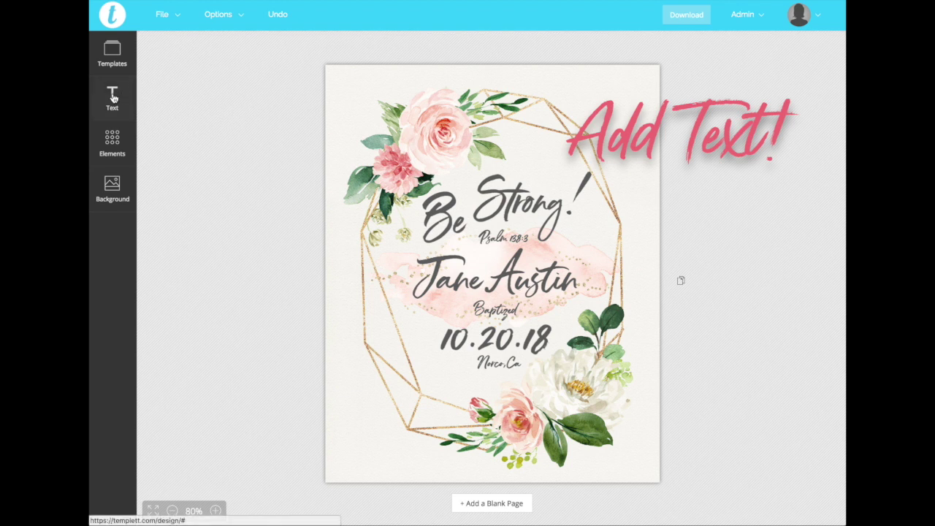
{"action": "left_click", "coordinate": [112, 97]}
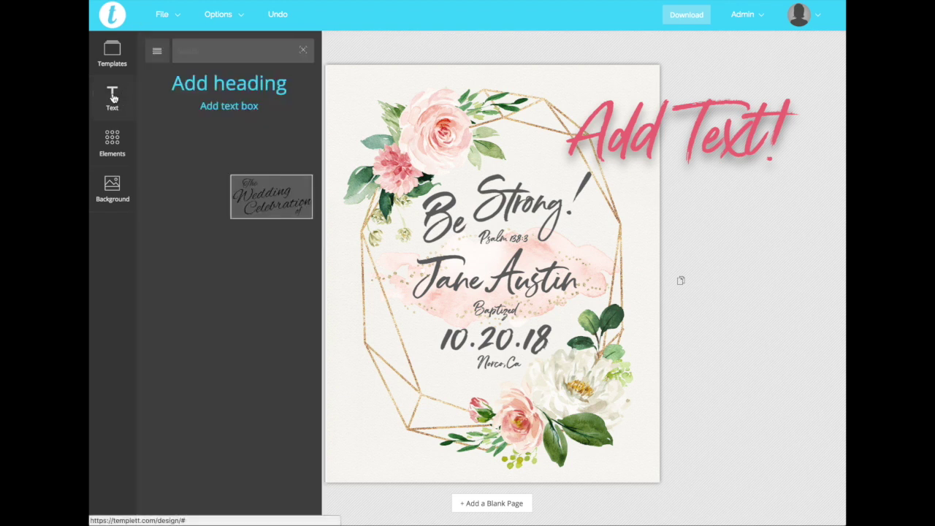
{"action": "left_click", "coordinate": [231, 84]}
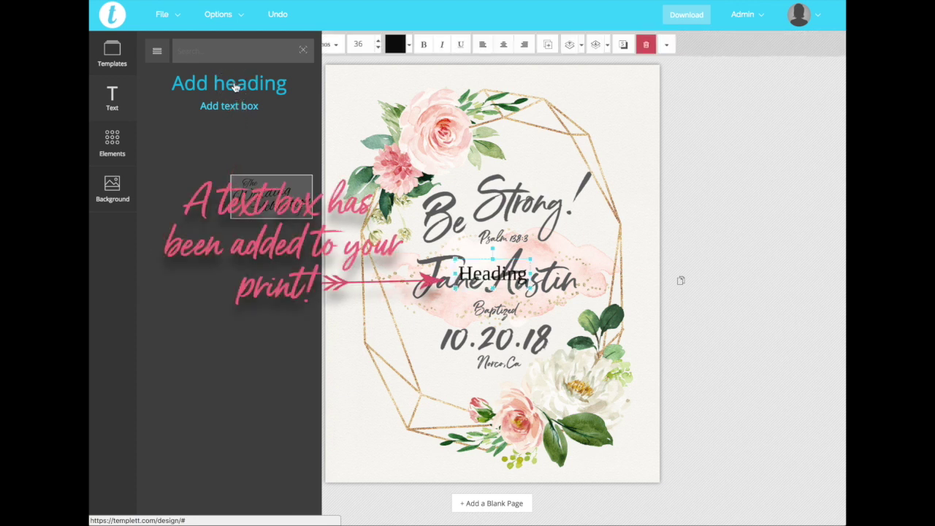
{"action": "left_click_drag", "start_coordinate": [525, 272], "coordinate": [520, 167]}
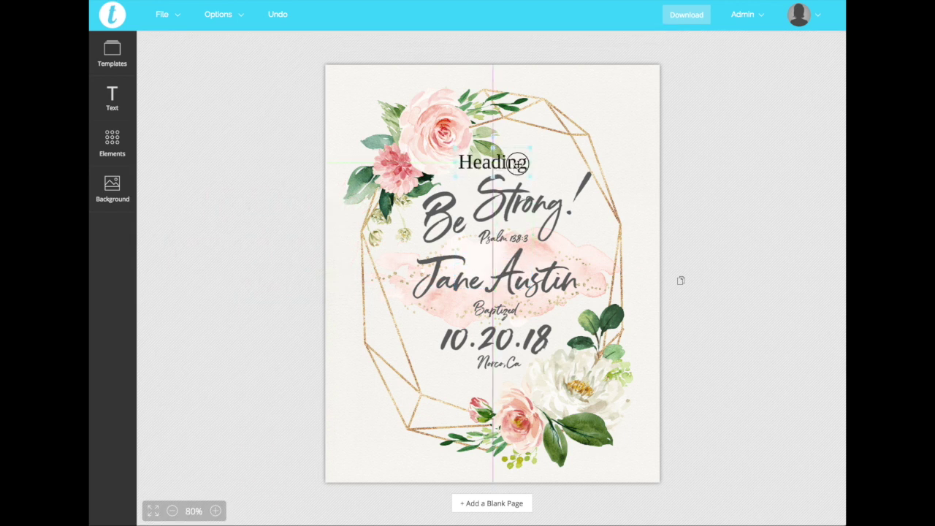
{"action": "double_click", "coordinate": [491, 160]}
{"action": "type", "text": "circ"}
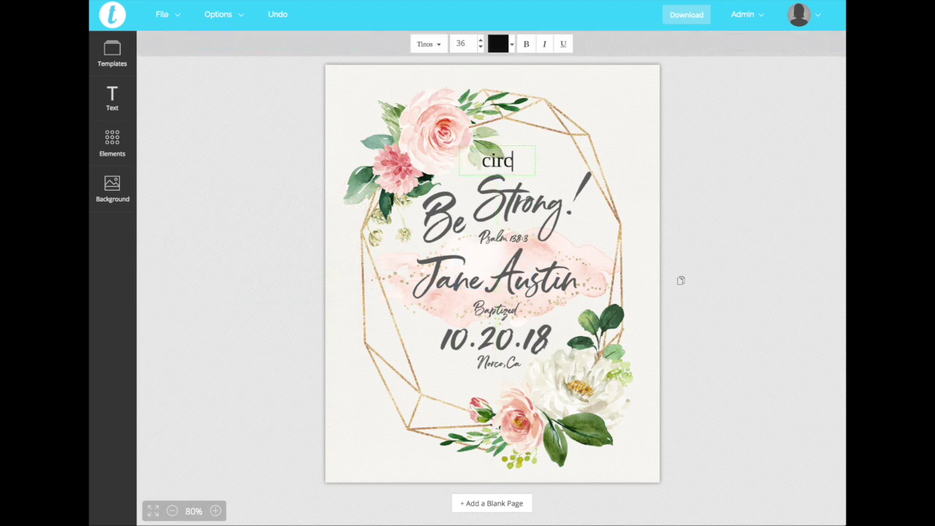
{"action": "type", "text": "uit assembly"}
{"action": "left_click", "coordinate": [513, 146]}
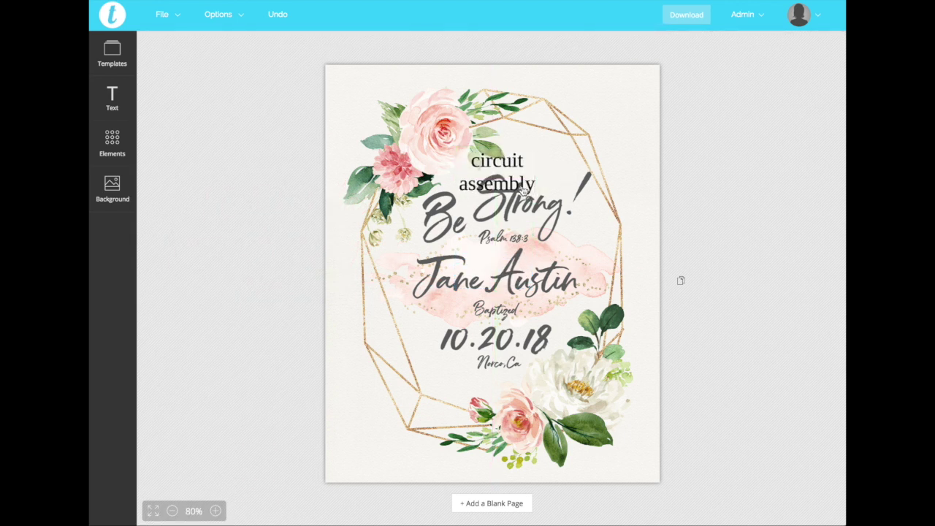
Style the 'circuit assembly' text in a dark grey script font, enlarged from 48 to 62
{"action": "left_click", "coordinate": [325, 44]}
{"action": "scroll", "coordinate": [351, 115], "scroll_direction": "down", "scroll_amount": 5}
{"action": "scroll", "coordinate": [351, 117], "scroll_direction": "up", "scroll_amount": 6}
{"action": "left_click", "coordinate": [351, 121]}
{"action": "left_click", "coordinate": [408, 42]}
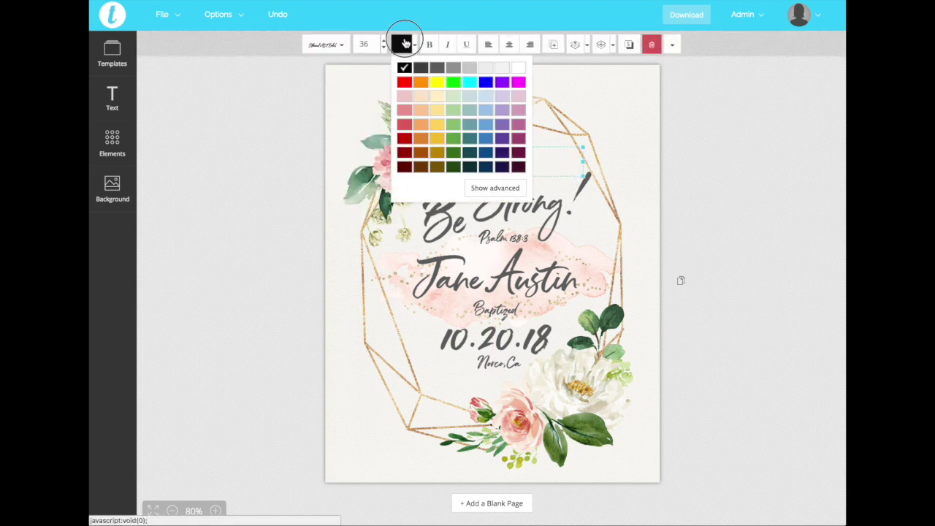
{"action": "left_click", "coordinate": [403, 42]}
{"action": "left_click", "coordinate": [400, 47]}
{"action": "left_click", "coordinate": [437, 67]}
{"action": "left_click", "coordinate": [383, 40]}
{"action": "left_click_drag", "start_coordinate": [538, 144], "coordinate": [557, 133]}
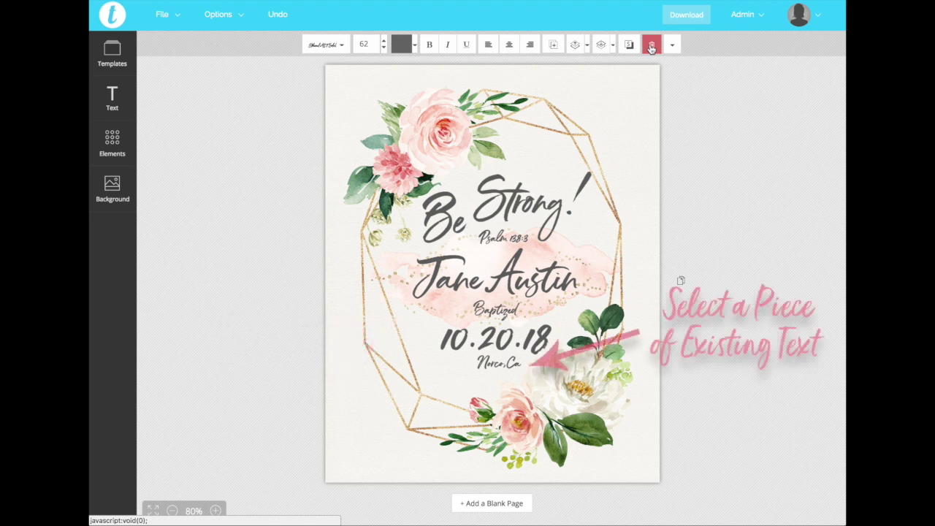
Clone the Norco,Ca text and move the copy to the top centre
{"action": "left_click", "coordinate": [503, 362]}
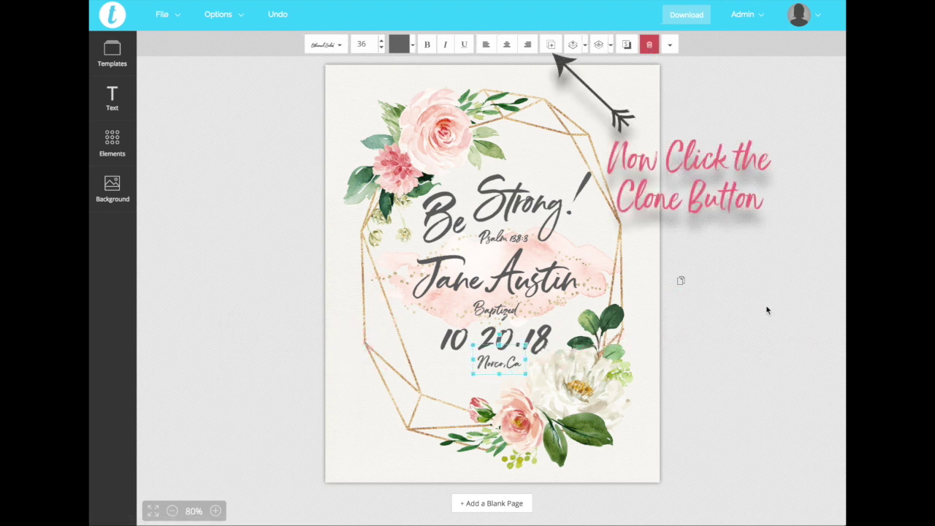
{"action": "left_click", "coordinate": [552, 48]}
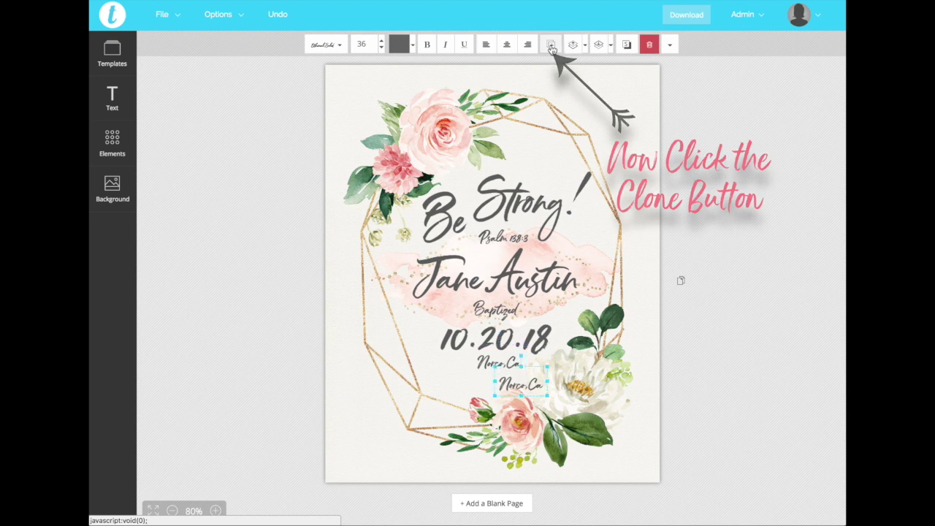
{"action": "left_click_drag", "start_coordinate": [527, 388], "coordinate": [608, 324]}
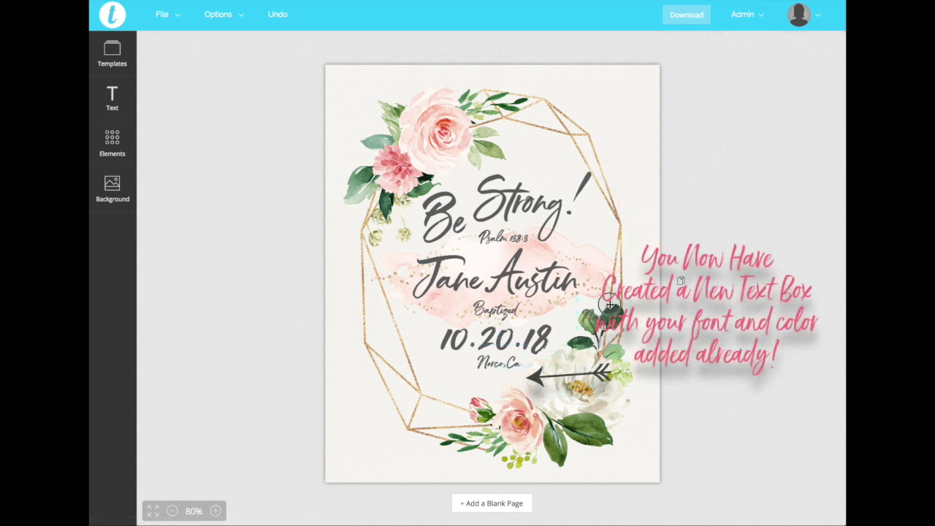
{"action": "left_click_drag", "start_coordinate": [497, 165], "coordinate": [497, 163]}
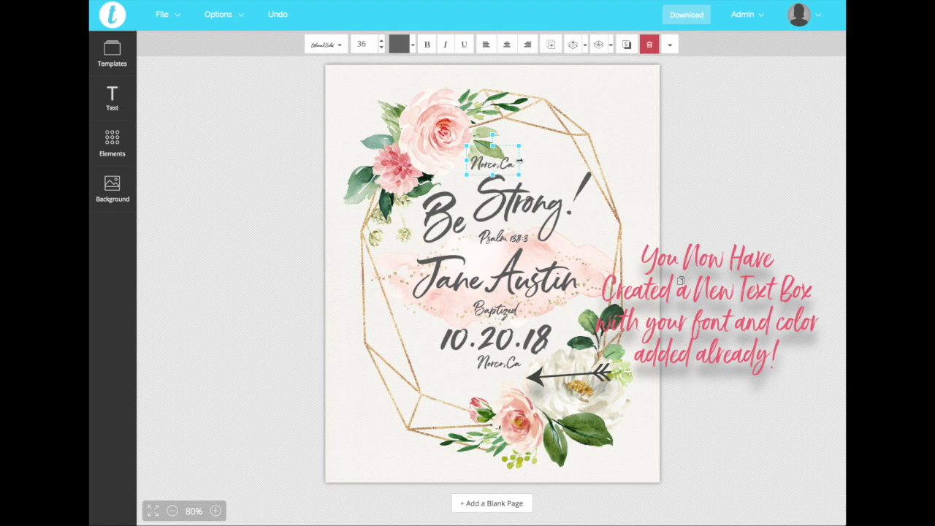
Retype the copied text as 'Circuit Assembly', then remove it from the print
{"action": "left_click_drag", "start_coordinate": [528, 167], "coordinate": [509, 166]}
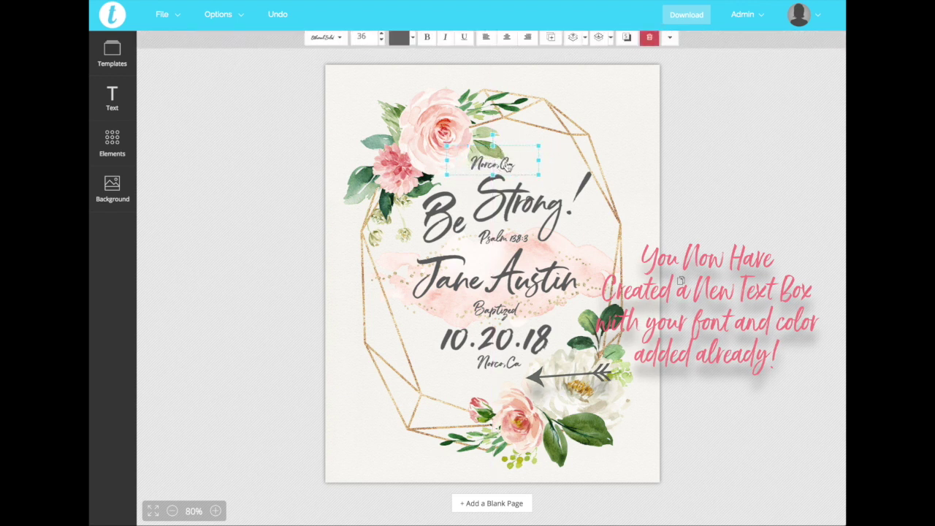
{"action": "left_click", "coordinate": [499, 165]}
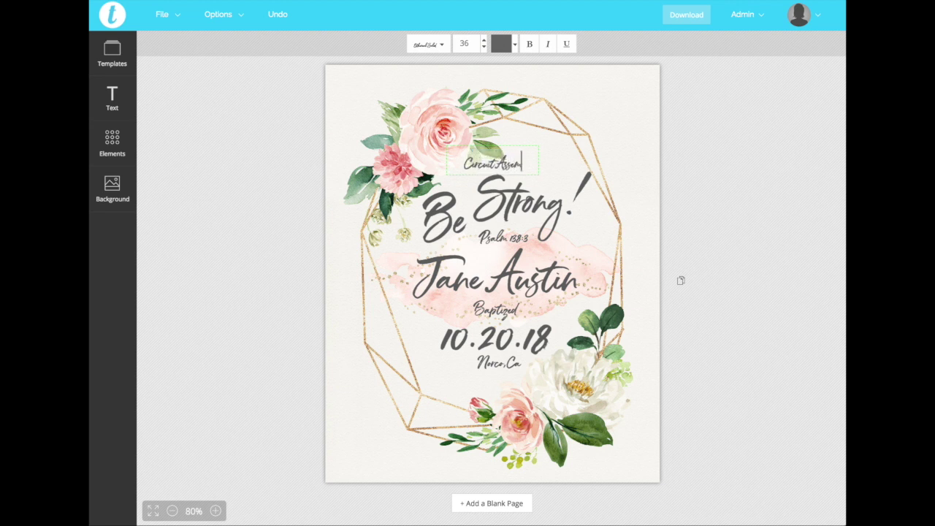
{"action": "left_click", "coordinate": [563, 141]}
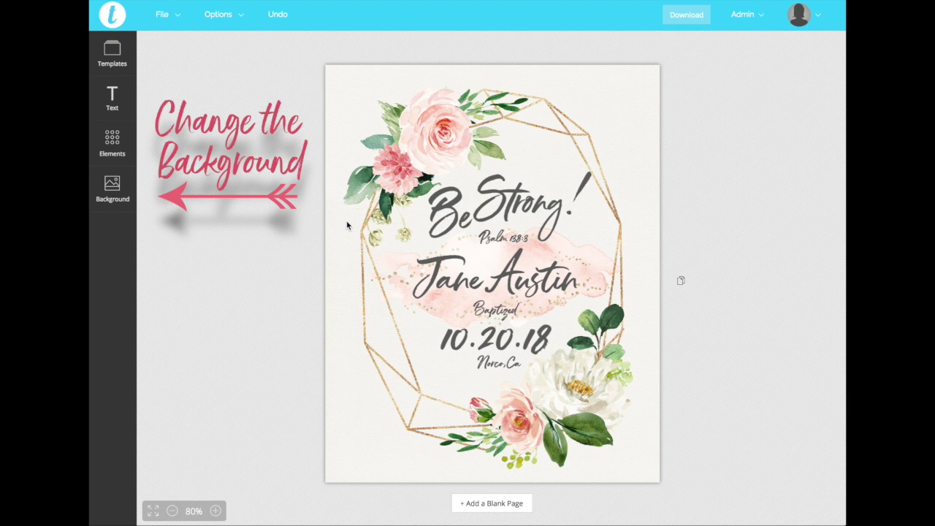
Try light pink and light yellow page backgrounds and a light grey texture
{"action": "left_click", "coordinate": [347, 217]}
{"action": "left_click", "coordinate": [116, 189]}
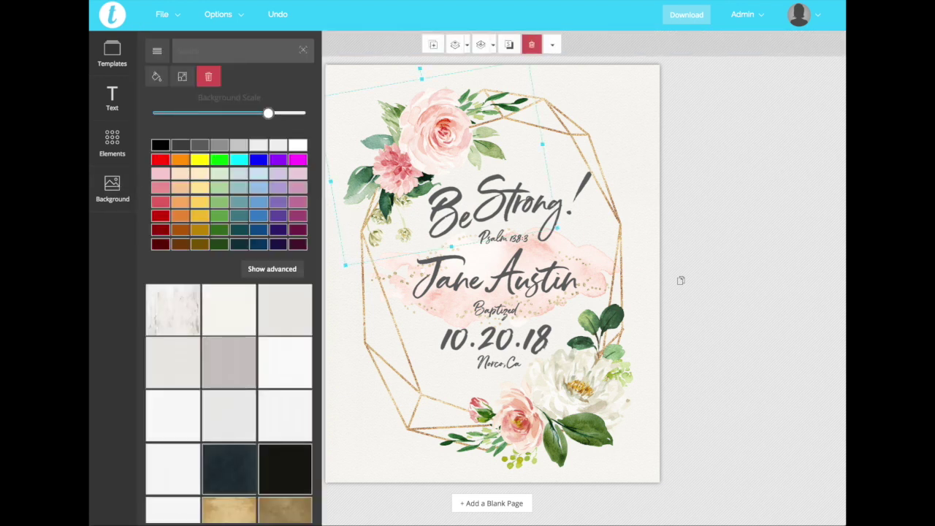
{"action": "left_click", "coordinate": [161, 175]}
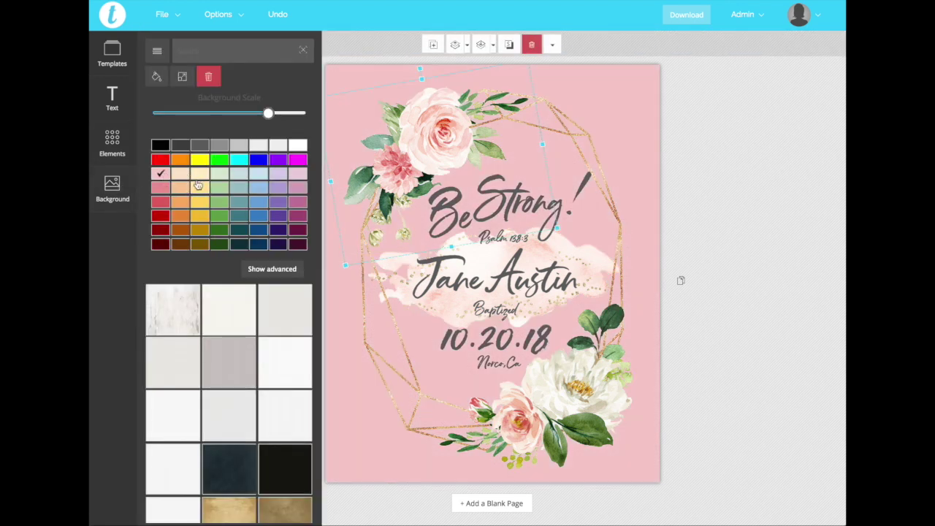
{"action": "left_click", "coordinate": [199, 174]}
{"action": "left_click", "coordinate": [283, 322]}
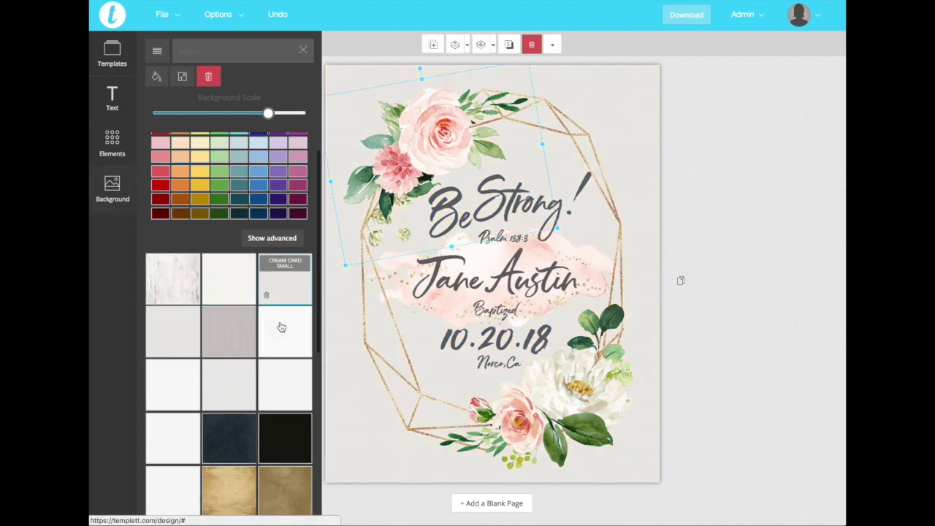
{"action": "scroll", "coordinate": [282, 326], "scroll_direction": "down", "scroll_amount": 3}
Try dark wood, concrete and linen textures before settling on kraft tan paper
{"action": "left_click", "coordinate": [286, 361]}
{"action": "scroll", "coordinate": [241, 344], "scroll_direction": "down", "scroll_amount": 2}
{"action": "left_click", "coordinate": [172, 322]}
{"action": "left_click", "coordinate": [231, 425]}
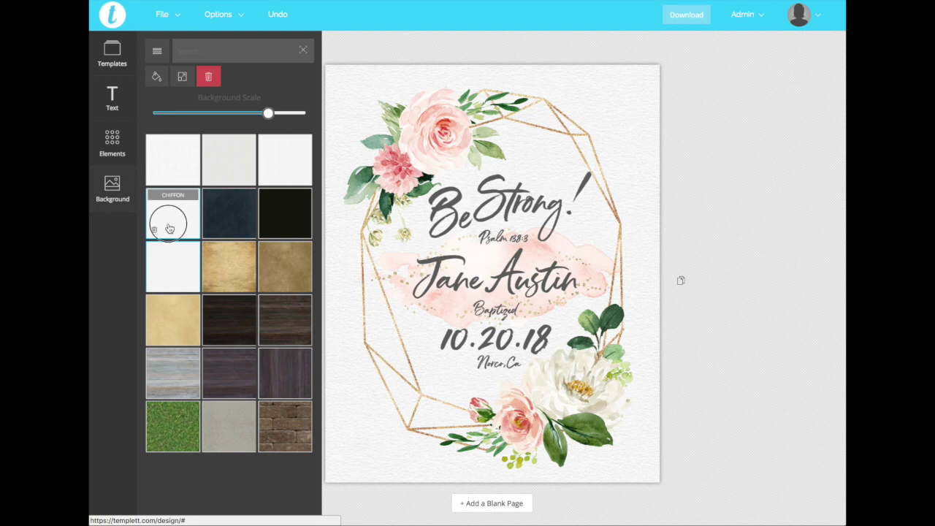
{"action": "left_click", "coordinate": [168, 219]}
{"action": "scroll", "coordinate": [227, 329], "scroll_direction": "down", "scroll_amount": 2}
{"action": "left_click", "coordinate": [217, 370]}
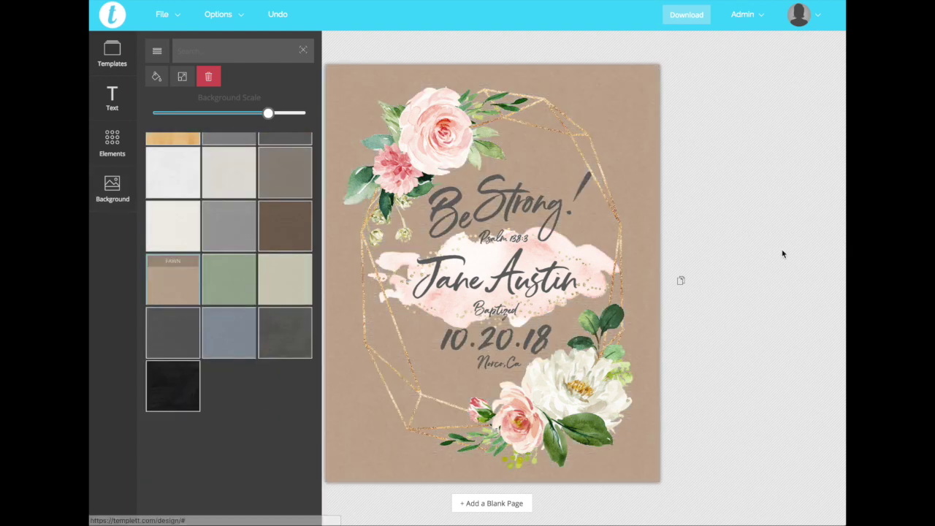
{"action": "left_click", "coordinate": [588, 258]}
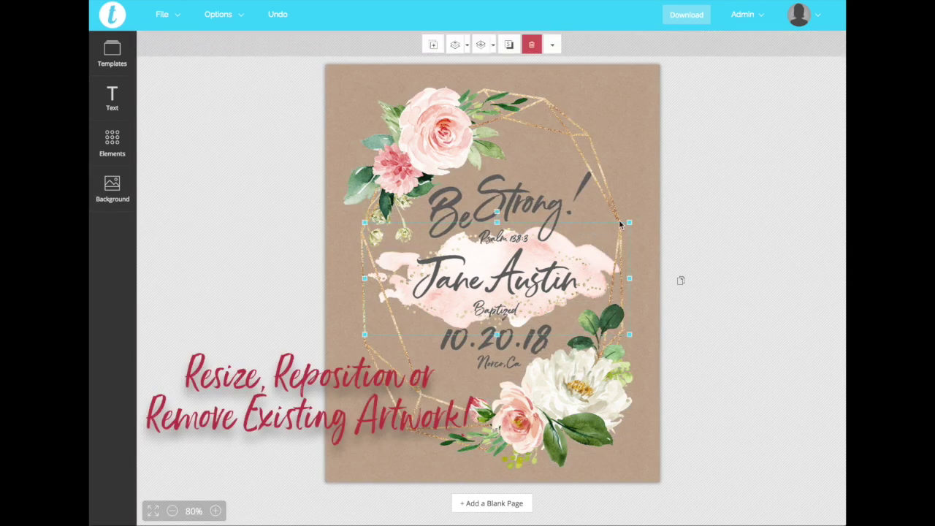
Delete the pink watercolour splash
{"action": "mouse_move", "coordinate": [620, 224]}
{"action": "left_mouse_down"}
{"action": "mouse_move", "coordinate": [606, 234]}
{"action": "mouse_move", "coordinate": [657, 222]}
{"action": "mouse_move", "coordinate": [625, 219]}
{"action": "left_mouse_up"}
{"action": "mouse_move", "coordinate": [500, 211]}
{"action": "left_mouse_down"}
{"action": "mouse_move", "coordinate": [452, 230]}
{"action": "mouse_move", "coordinate": [434, 264]}
{"action": "mouse_move", "coordinate": [504, 227]}
{"action": "left_mouse_up"}
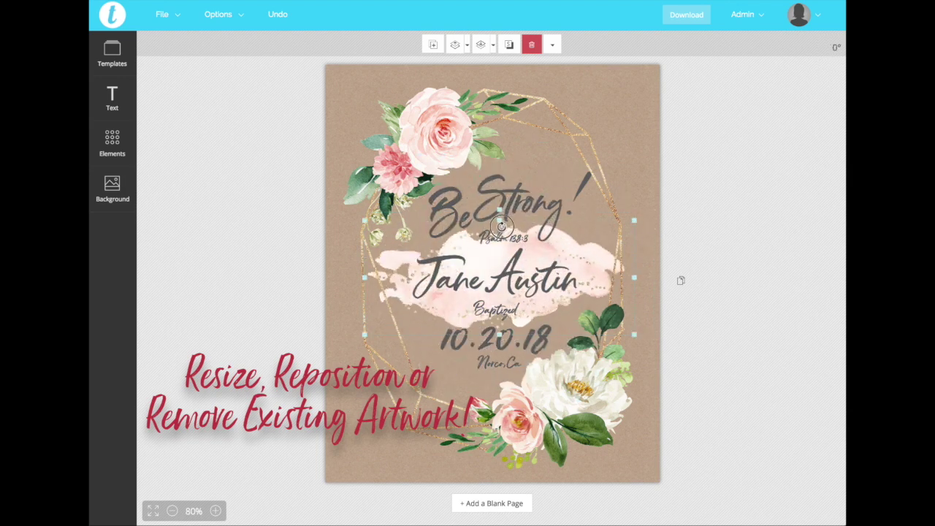
{"action": "key", "text": "Delete"}
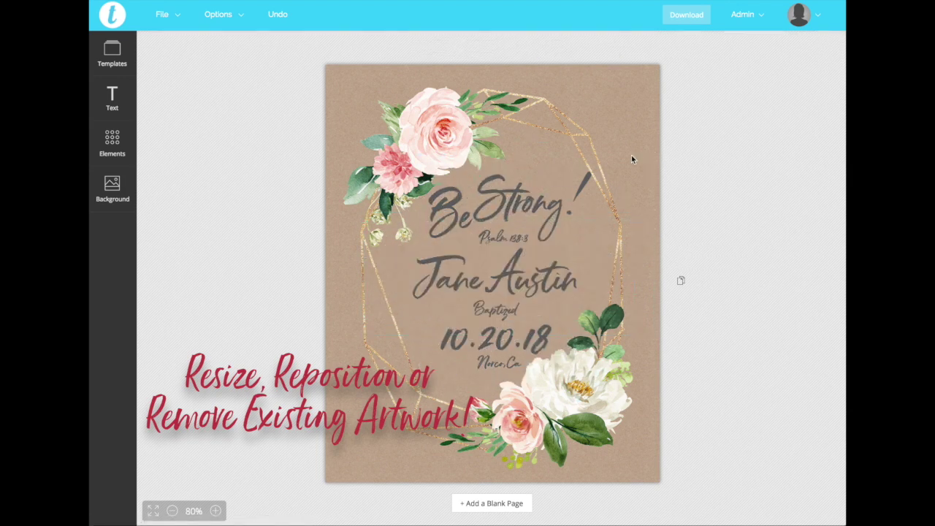
Shrink the gold geometric frame and straighten the top-left flower cluster upright
{"action": "left_click", "coordinate": [575, 147]}
{"action": "left_click_drag", "start_coordinate": [627, 86], "coordinate": [643, 103]}
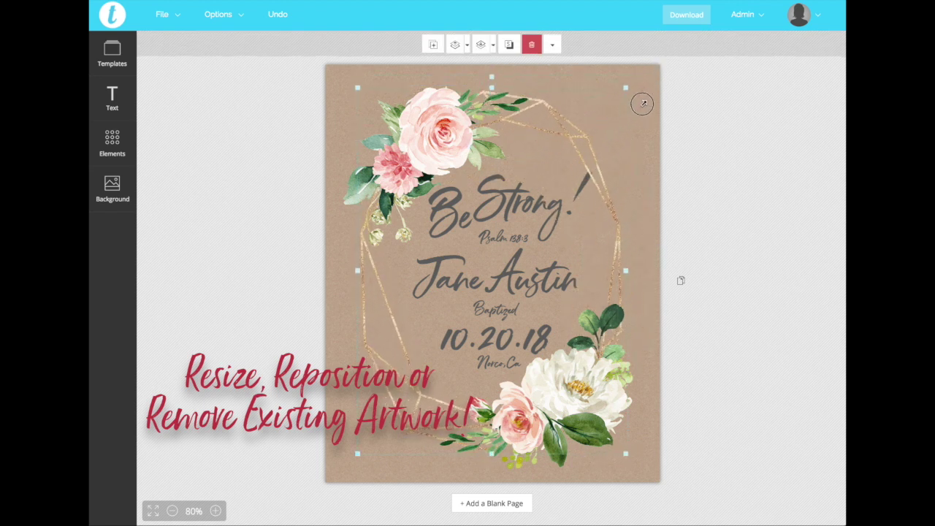
{"action": "left_click", "coordinate": [643, 114]}
{"action": "left_click", "coordinate": [452, 137]}
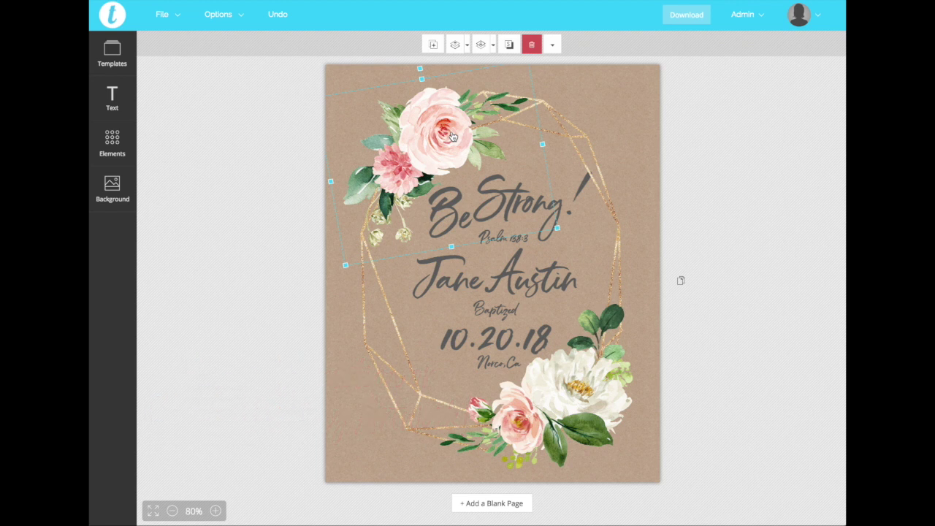
{"action": "left_click_drag", "start_coordinate": [428, 67], "coordinate": [440, 115]}
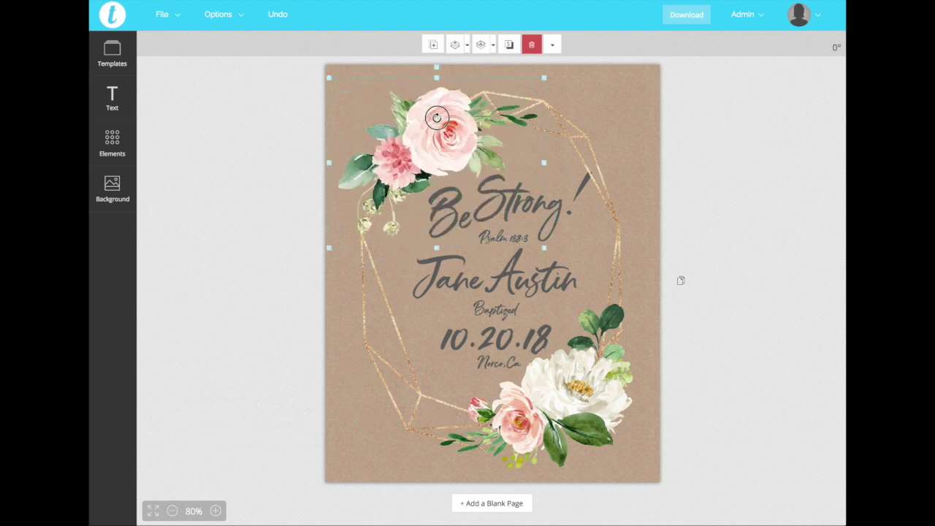
{"action": "left_click", "coordinate": [627, 121]}
Delete the gold frame and move the flower clusters into the top-left and bottom-right corners
{"action": "left_click", "coordinate": [571, 140]}
{"action": "left_click", "coordinate": [531, 44]}
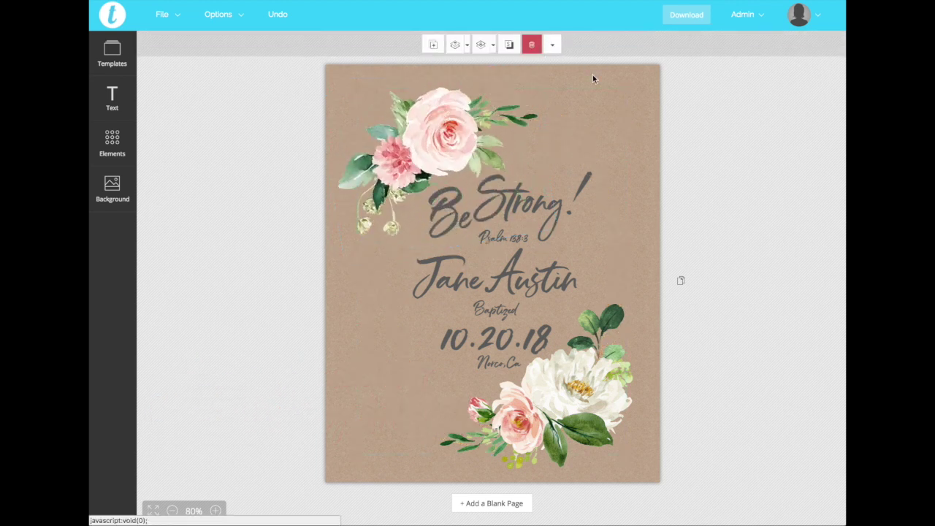
{"action": "left_click", "coordinate": [472, 125]}
{"action": "left_click_drag", "start_coordinate": [472, 126], "coordinate": [409, 89]}
{"action": "left_click_drag", "start_coordinate": [604, 411], "coordinate": [643, 444]}
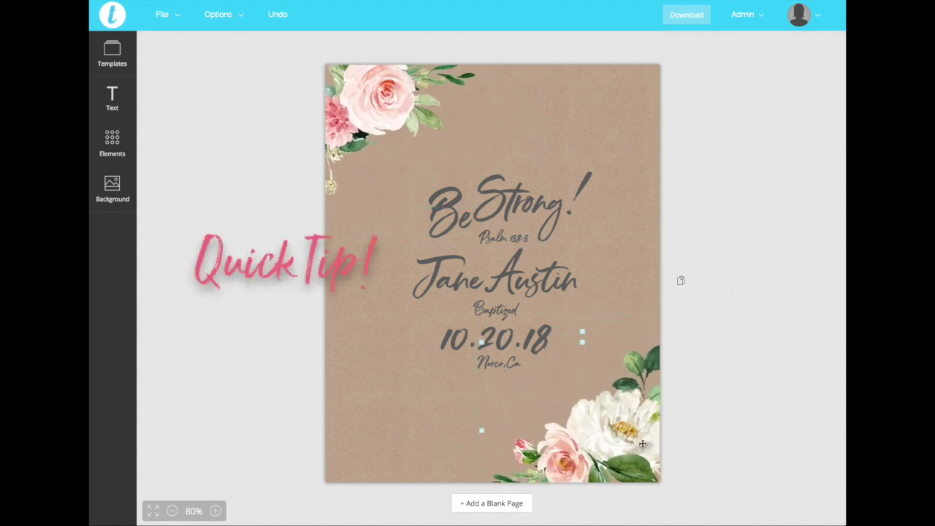
Select every text box together and change all the text to white
{"action": "left_click", "coordinate": [626, 184]}
{"action": "left_click_drag", "start_coordinate": [384, 159], "coordinate": [594, 372]}
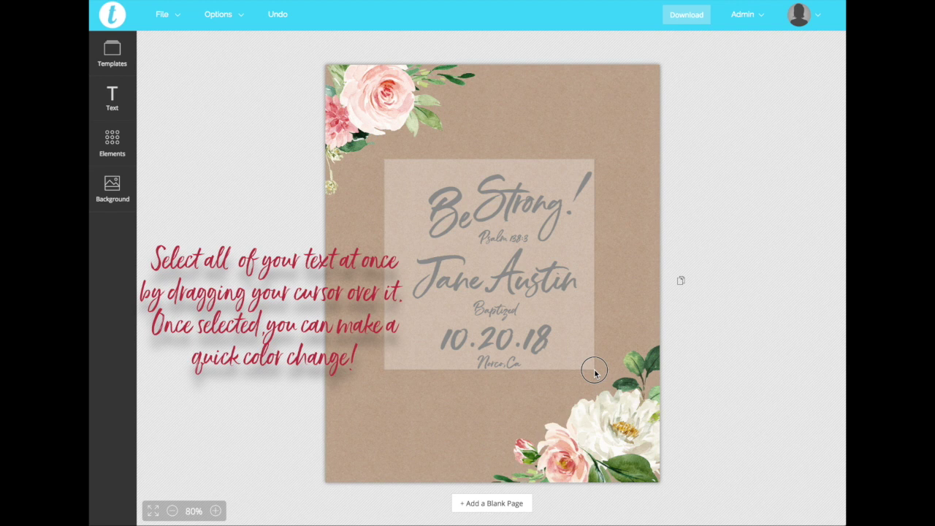
{"action": "left_click_drag", "start_coordinate": [594, 371], "coordinate": [594, 371]}
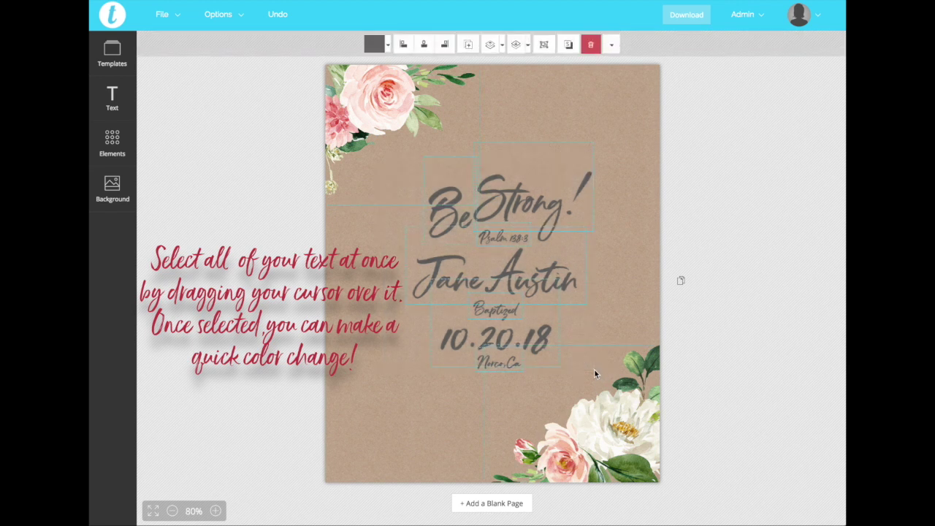
{"action": "left_click", "coordinate": [376, 44]}
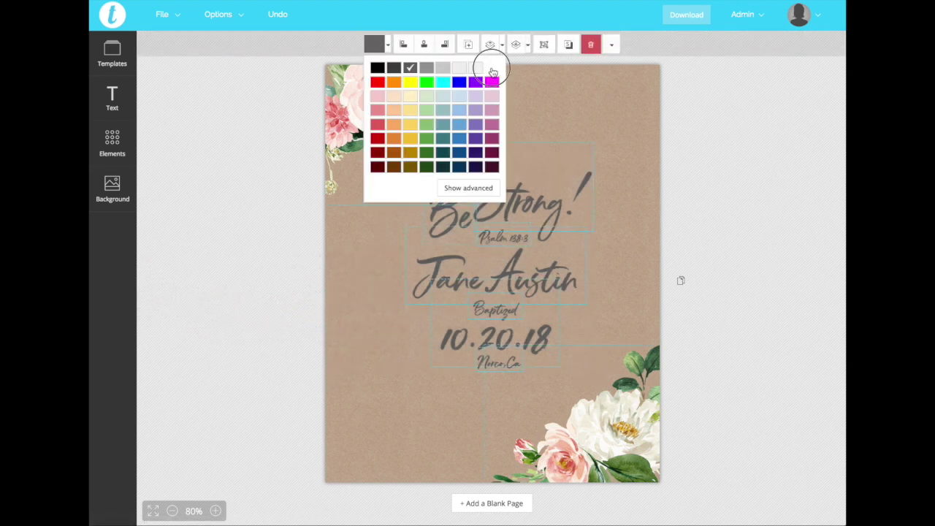
{"action": "left_click", "coordinate": [492, 67]}
{"action": "left_click", "coordinate": [557, 119]}
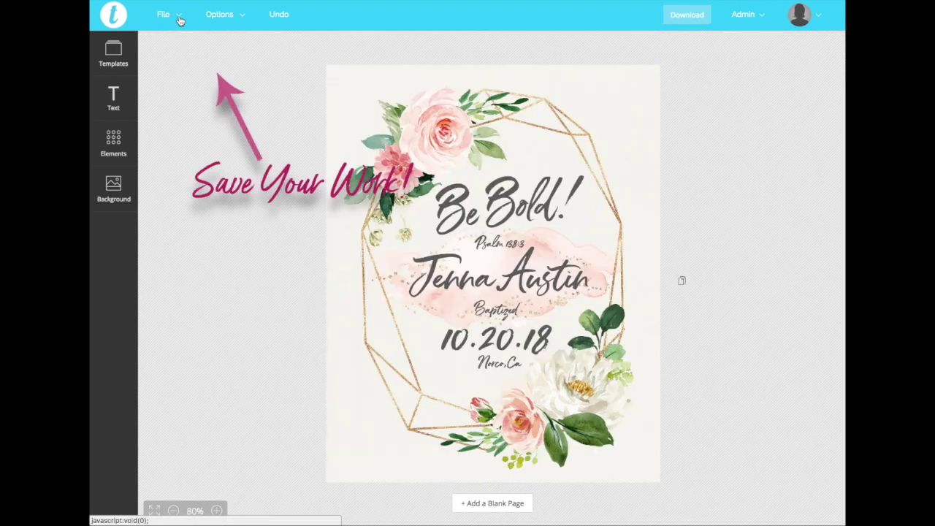
Save the floral baptism design as a new template
{"action": "left_click", "coordinate": [179, 20]}
{"action": "left_click", "coordinate": [167, 89]}
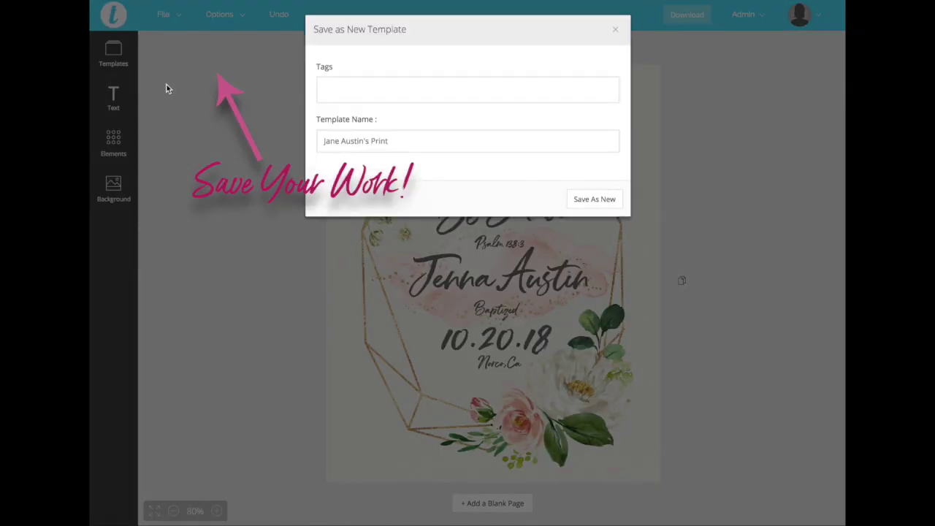
{"action": "left_click", "coordinate": [600, 201]}
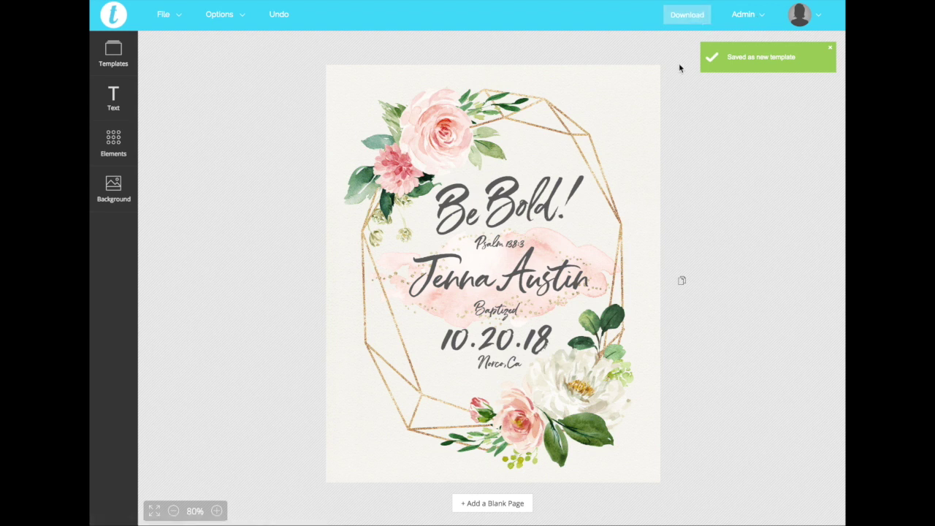
Download the invitation as a PDF (For Print)
{"action": "left_click", "coordinate": [689, 16]}
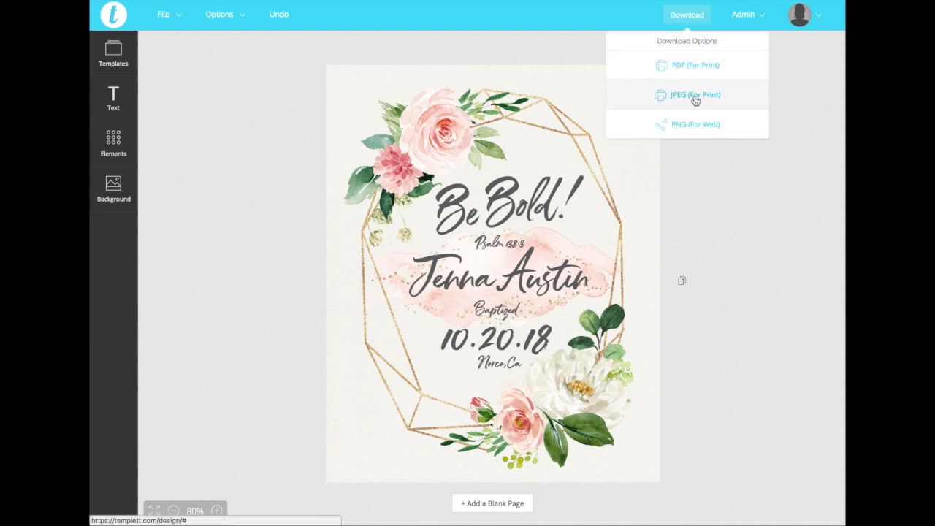
{"action": "left_click", "coordinate": [693, 66]}
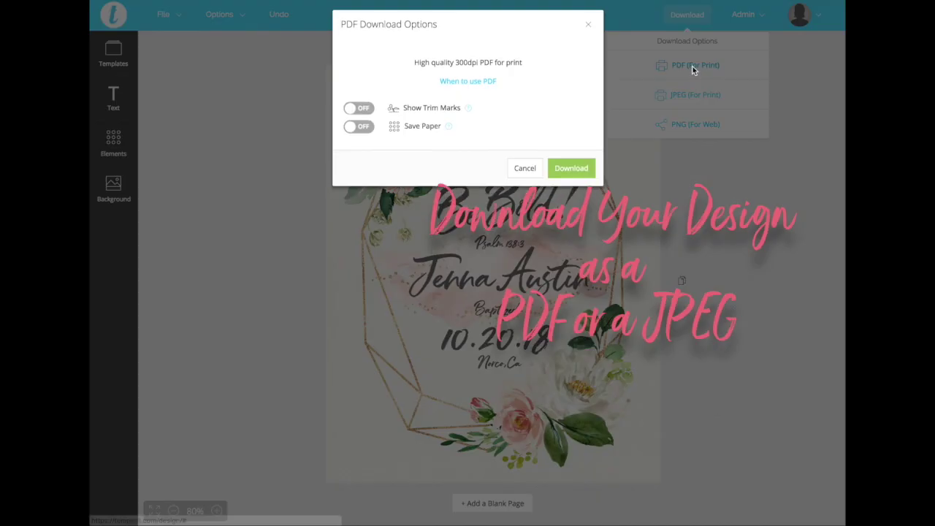
{"action": "left_click", "coordinate": [572, 173]}
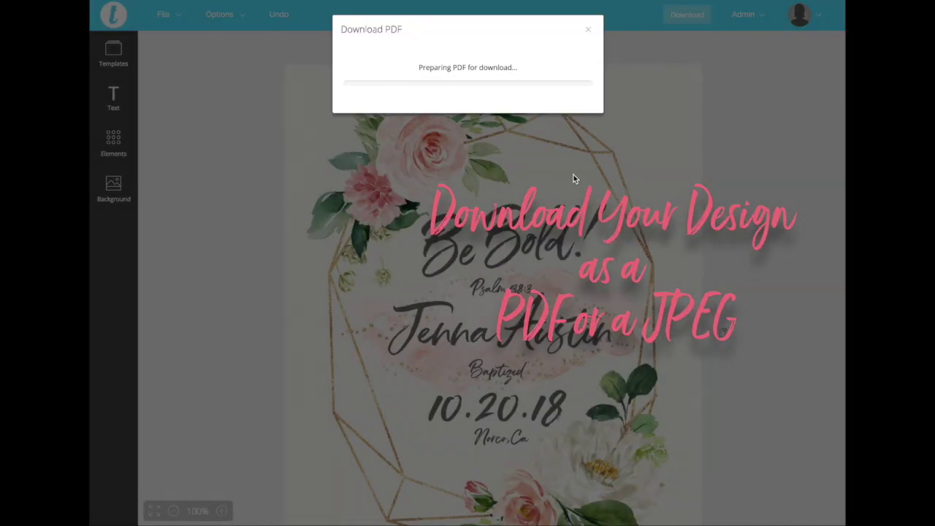